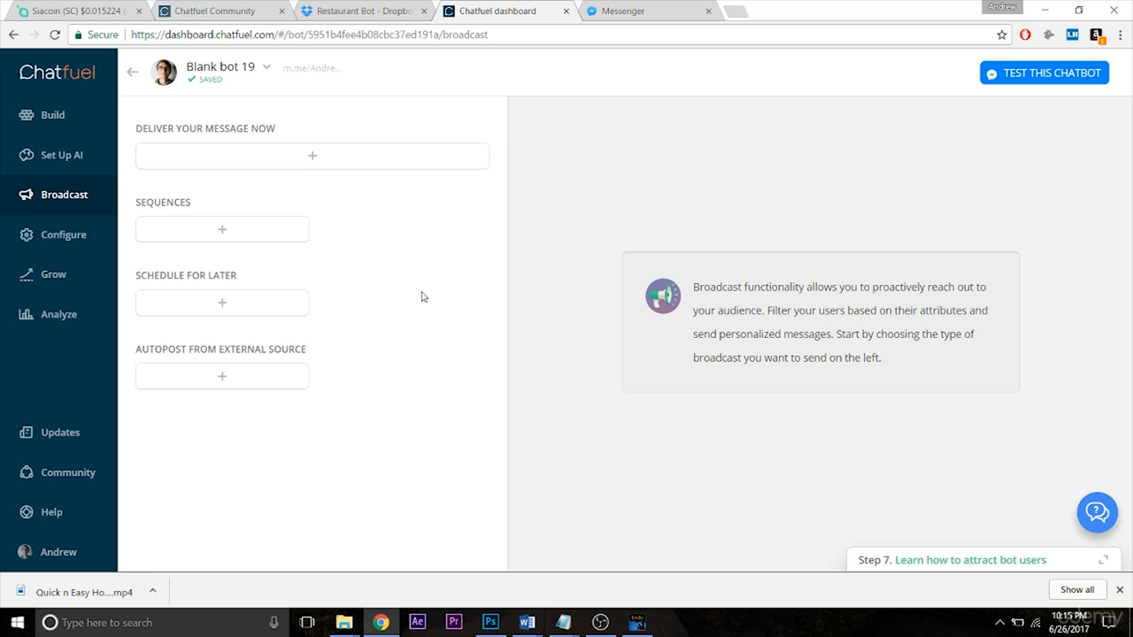
# Step: Start an immediate broadcast and limit its recipients to users whose first name attribute is the account owner's first name
pyautogui.click(347, 166)
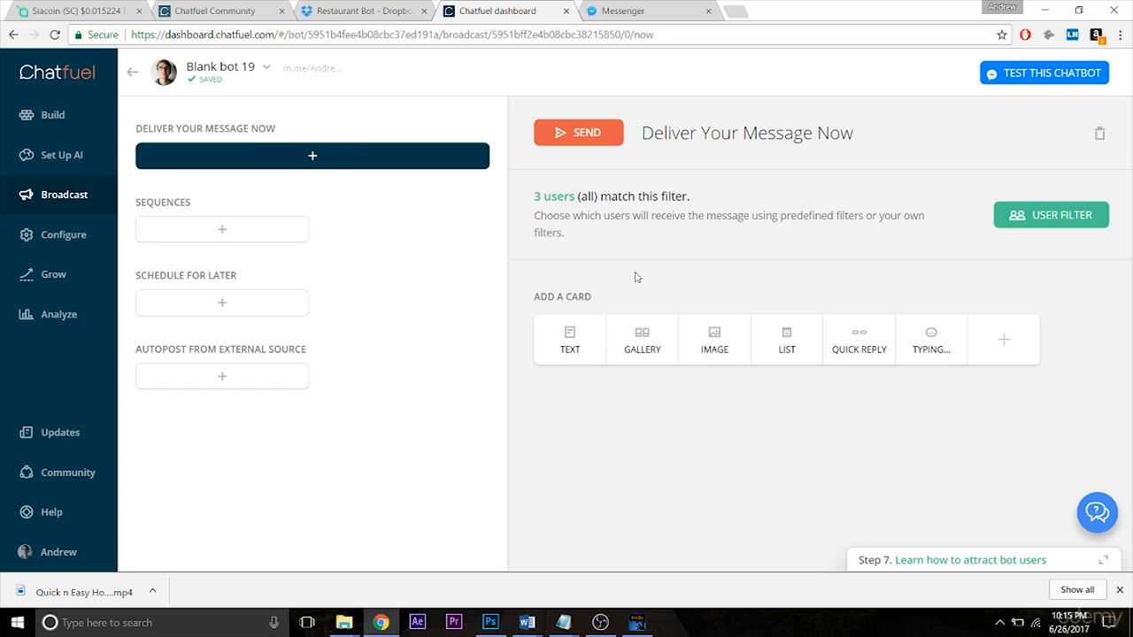
pyautogui.click(1017, 227)
pyautogui.click(713, 381)
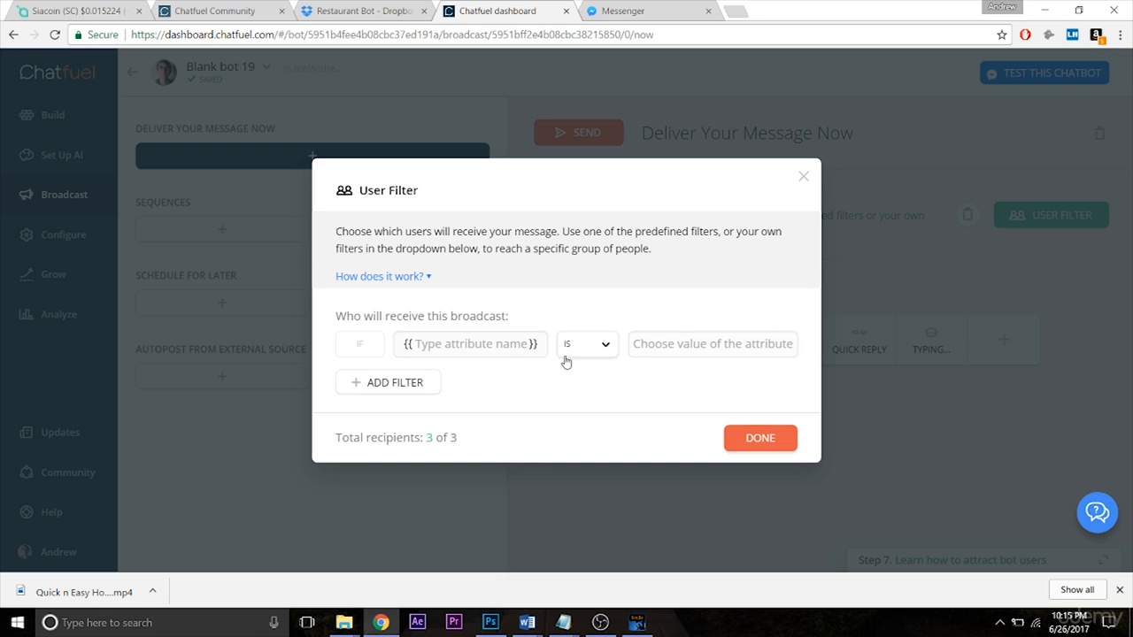
pyautogui.click(485, 347)
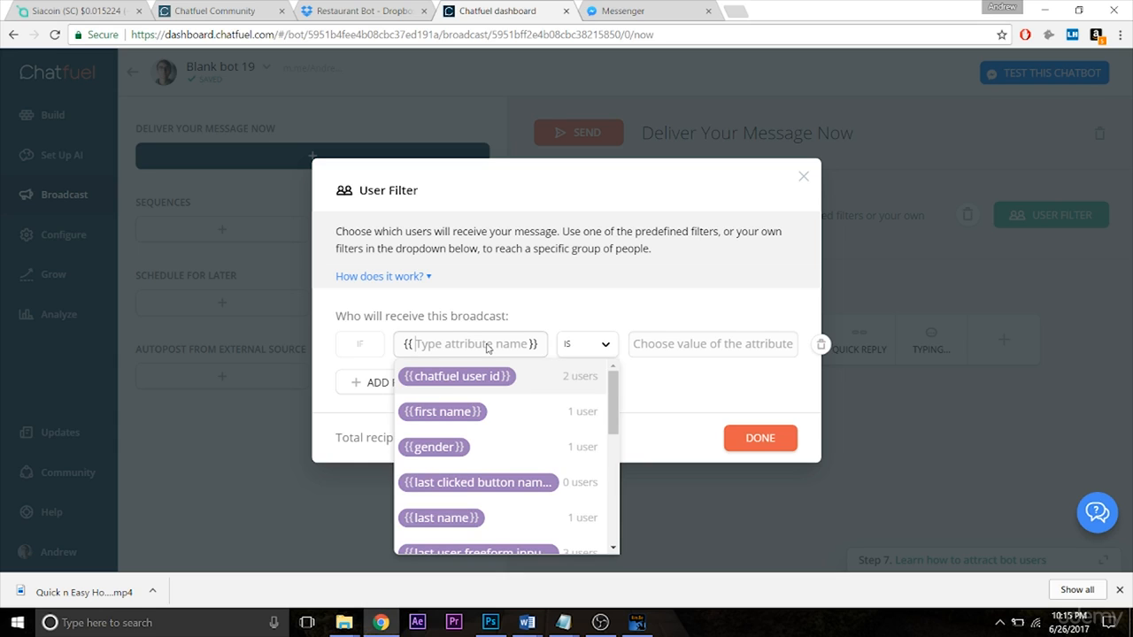
pyautogui.click(422, 416)
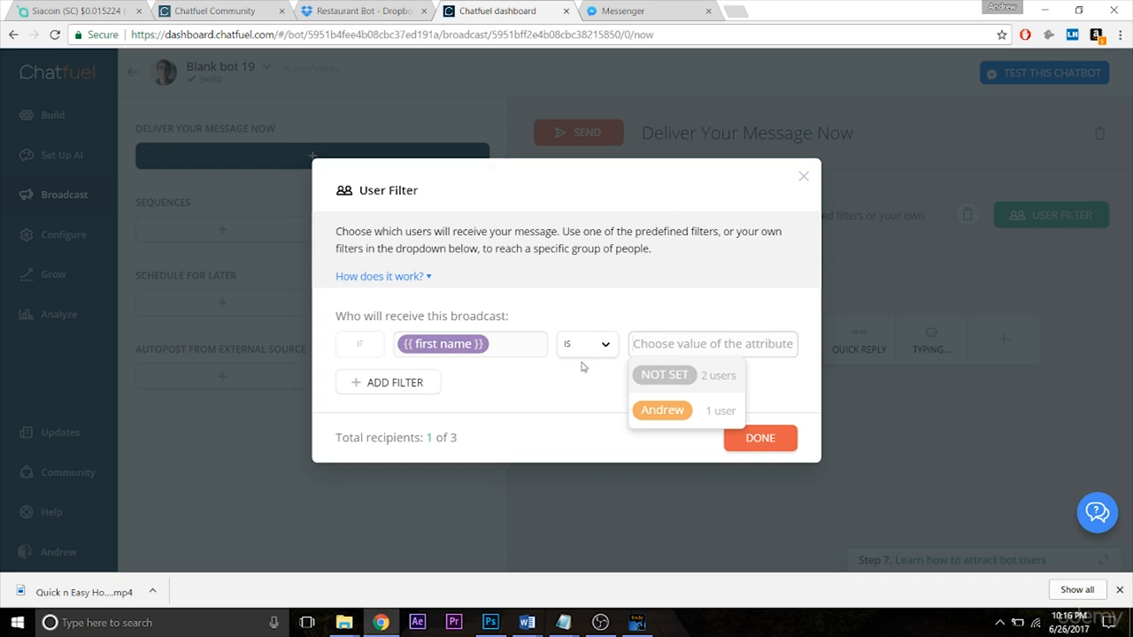
pyautogui.click(694, 423)
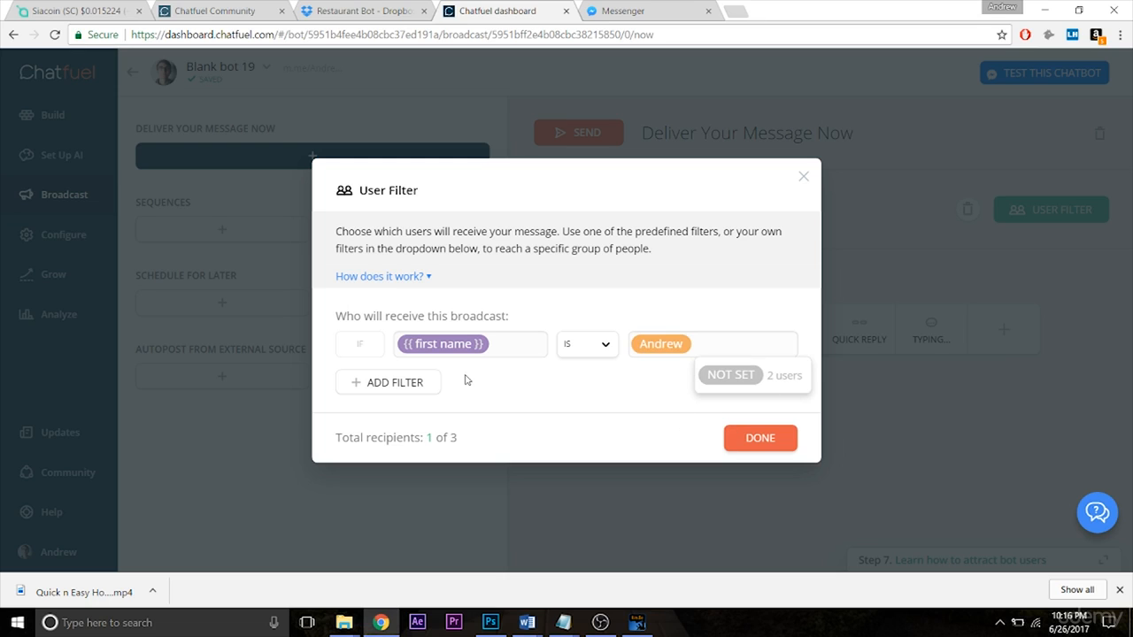
pyautogui.click(653, 372)
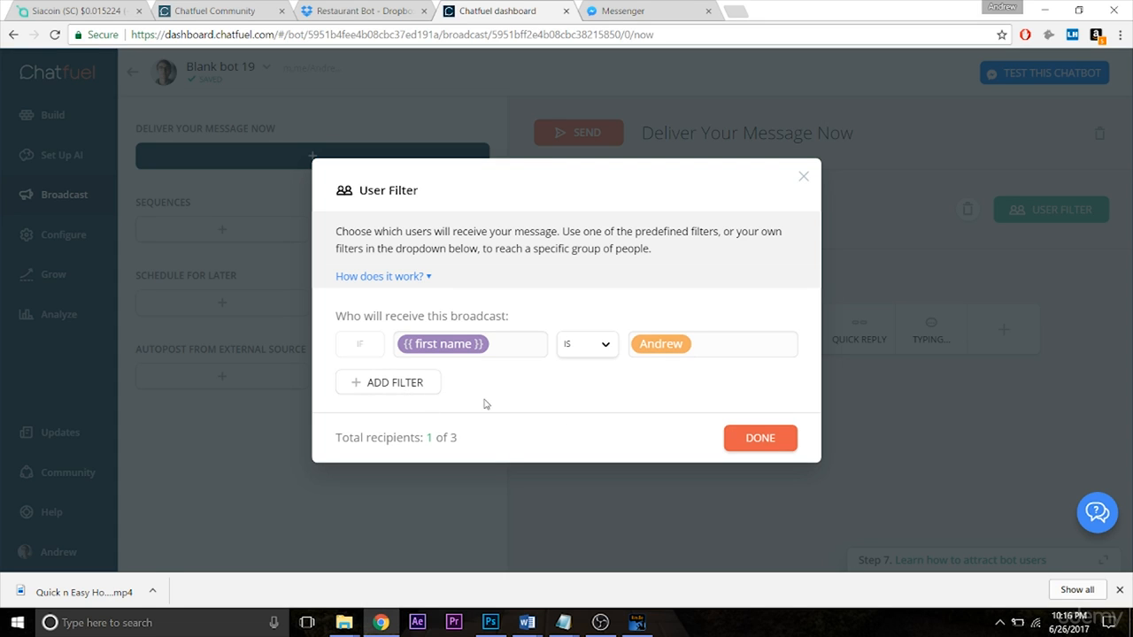
pyautogui.click(743, 453)
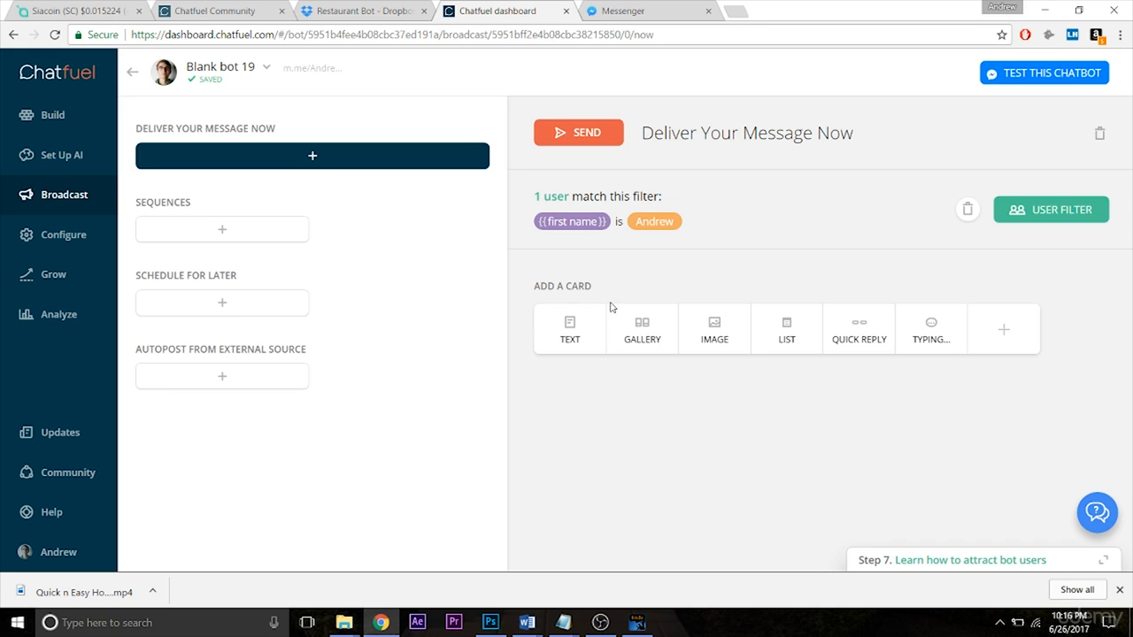
# Step: Add a text card reading "Hi!" to the broadcast, followed by a typing indicator lasting at least 0.5 sec
pyautogui.click(571, 329)
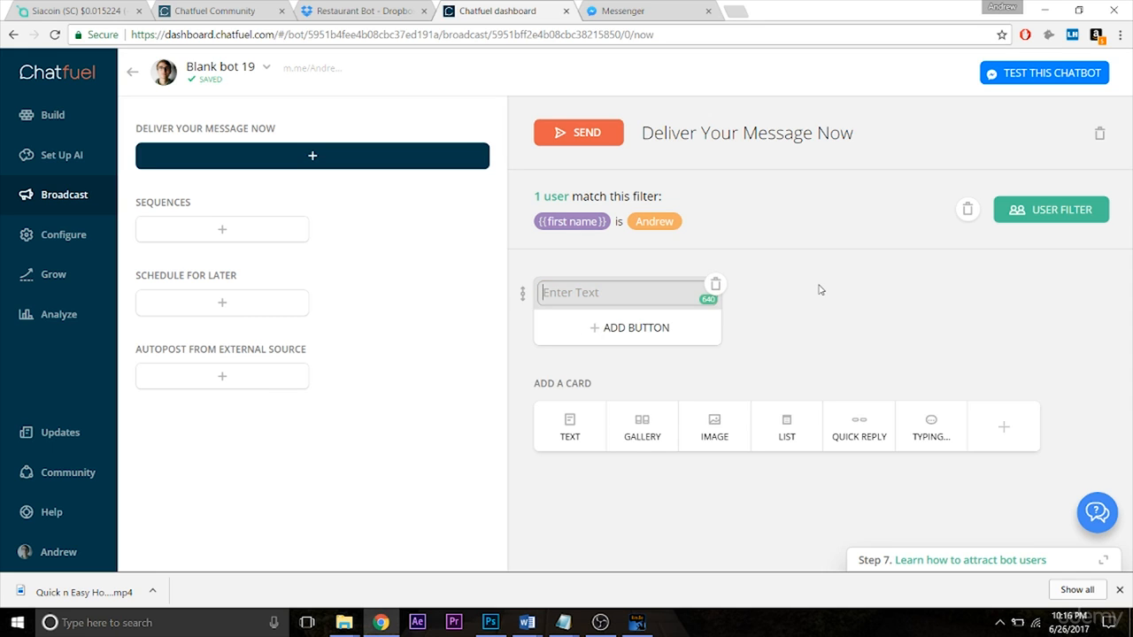
pyautogui.write('Hi!')
pyautogui.click(829, 322)
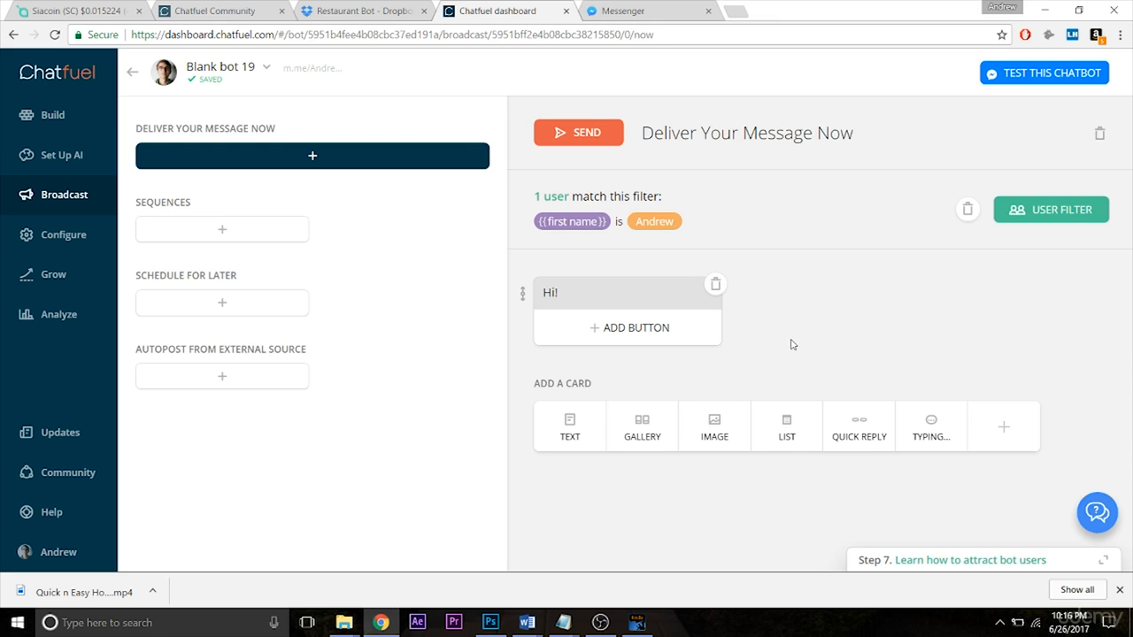
pyautogui.click(920, 431)
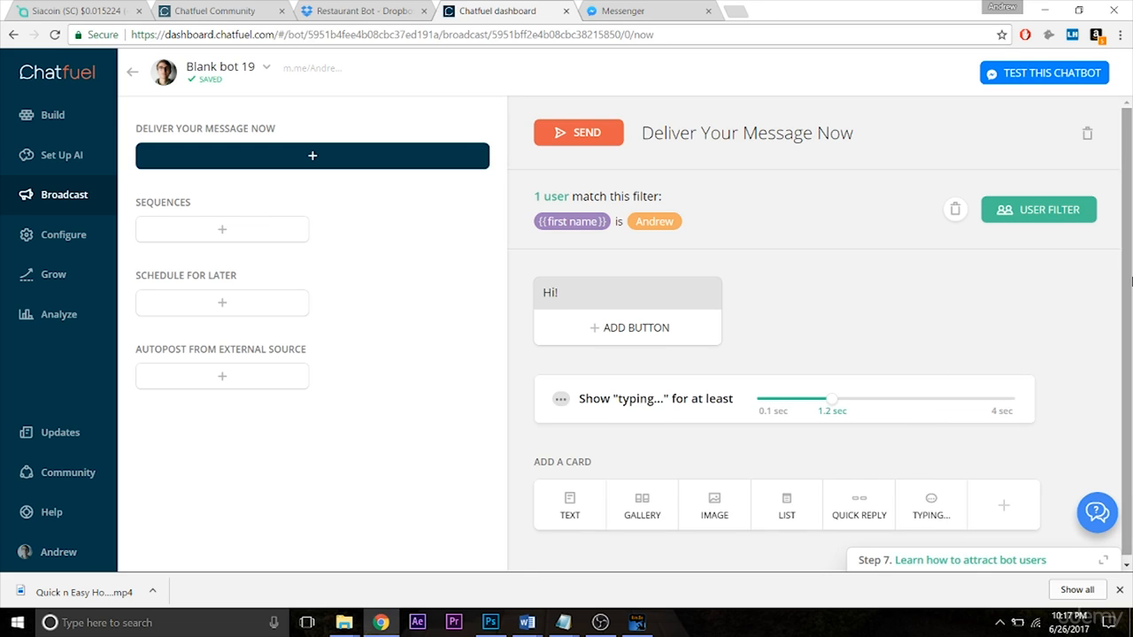
pyautogui.moveTo(832, 394); pyautogui.dragTo(788, 420)
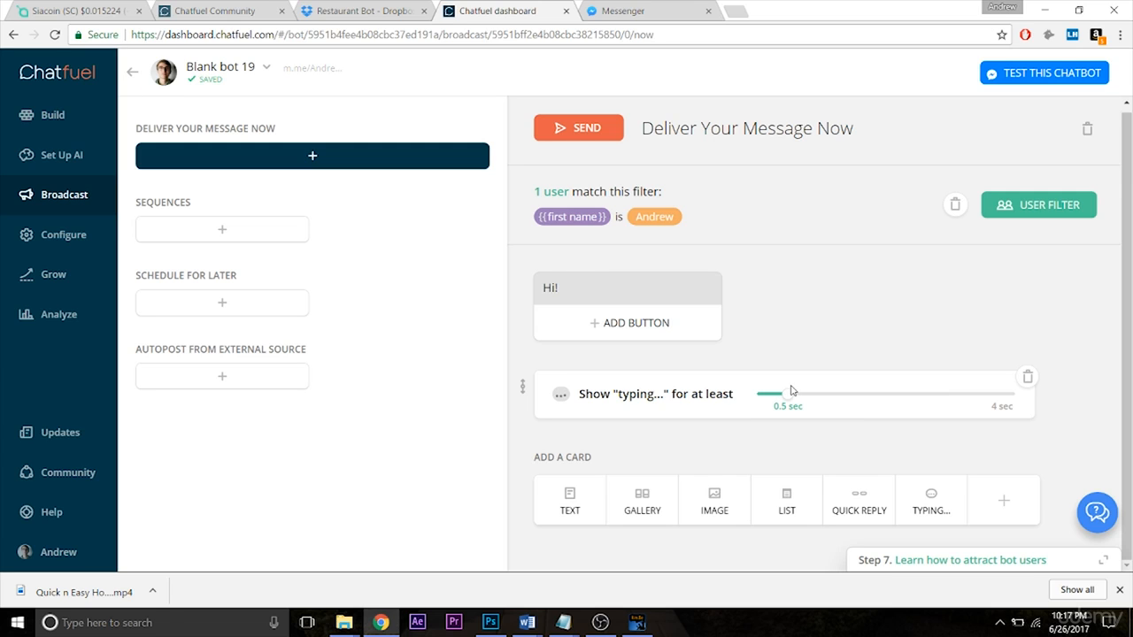
pyautogui.click(586, 492)
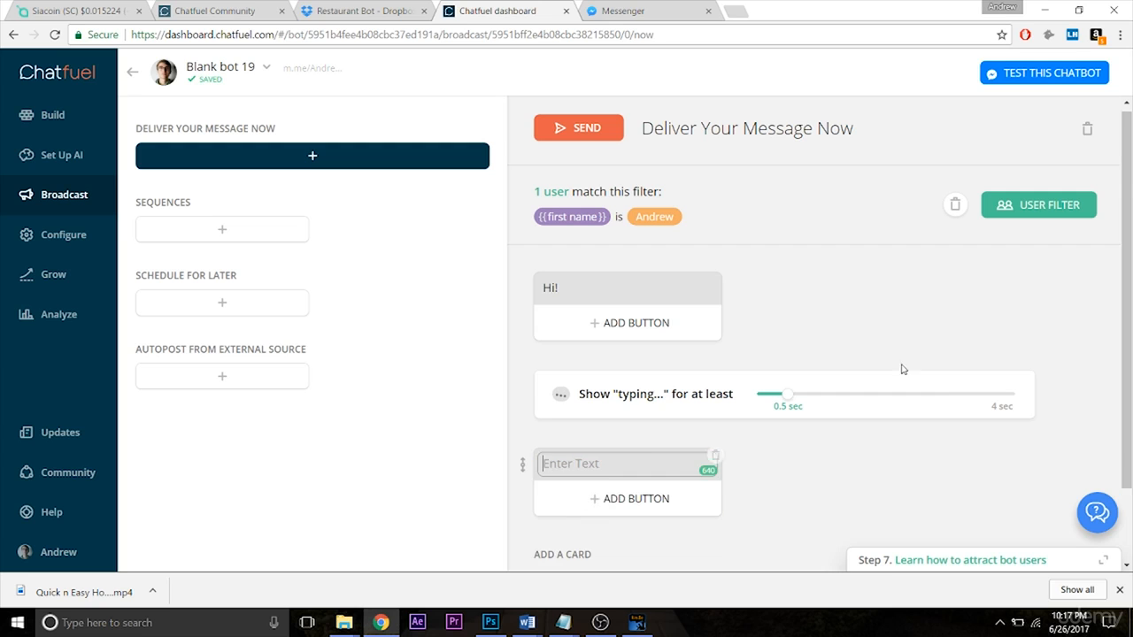
pyautogui.scroll(-1, 789, 388)
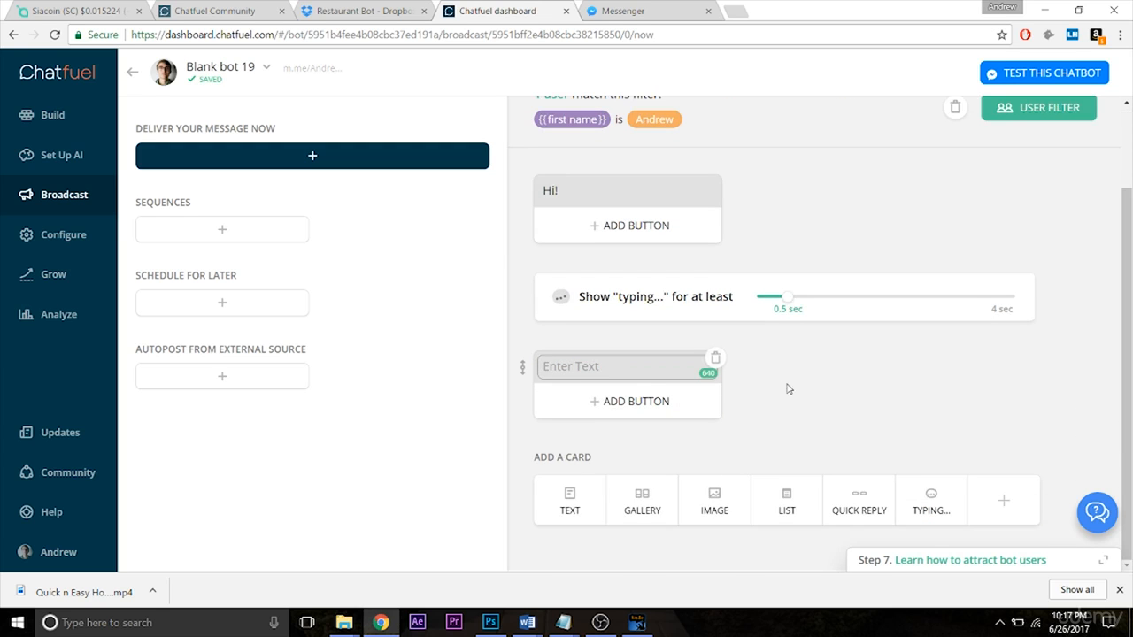
pyautogui.click(715, 358)
pyautogui.click(653, 344)
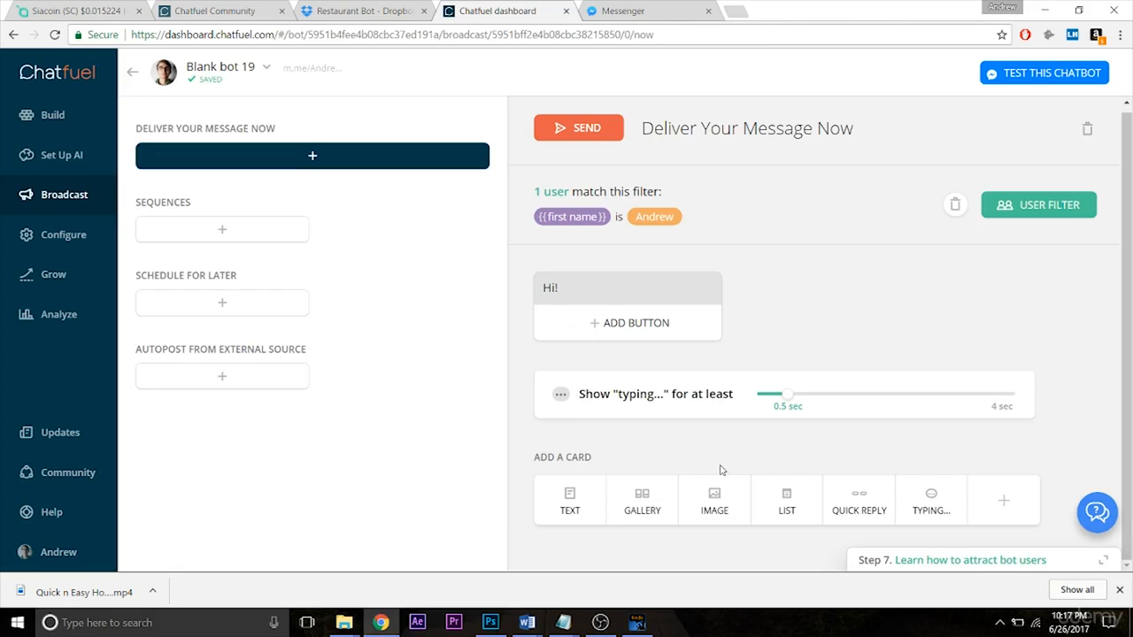
# Step: Add an image card below the typing indicator and upload the pizza picture to it
pyautogui.click(716, 501)
pyautogui.scroll(-1, 718, 505)
pyautogui.click(638, 467)
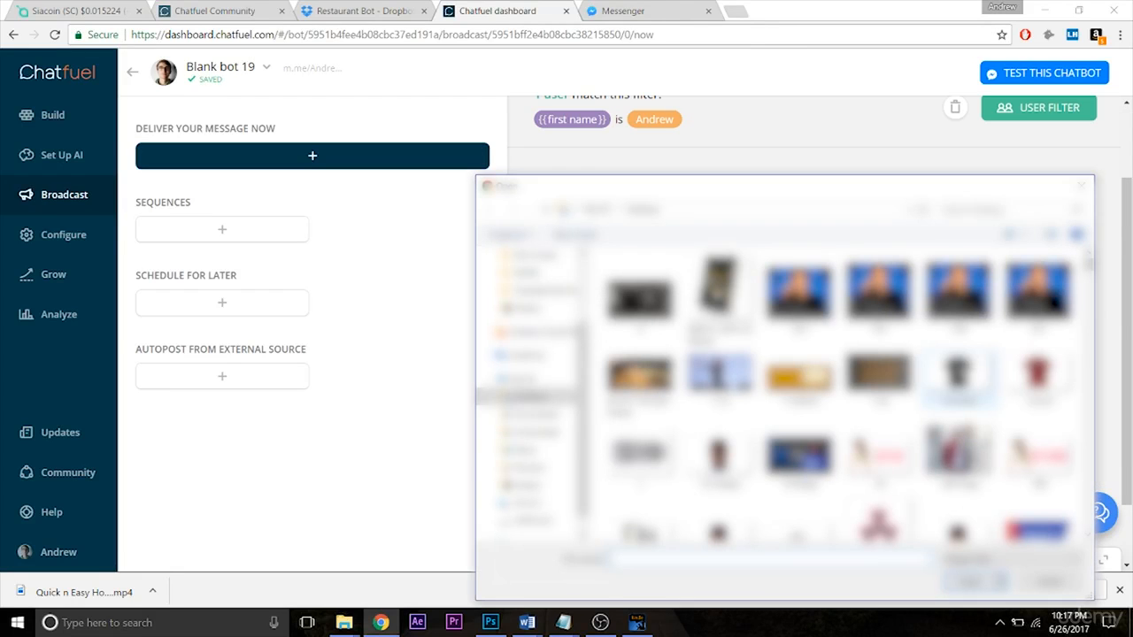
pyautogui.write('pizza')
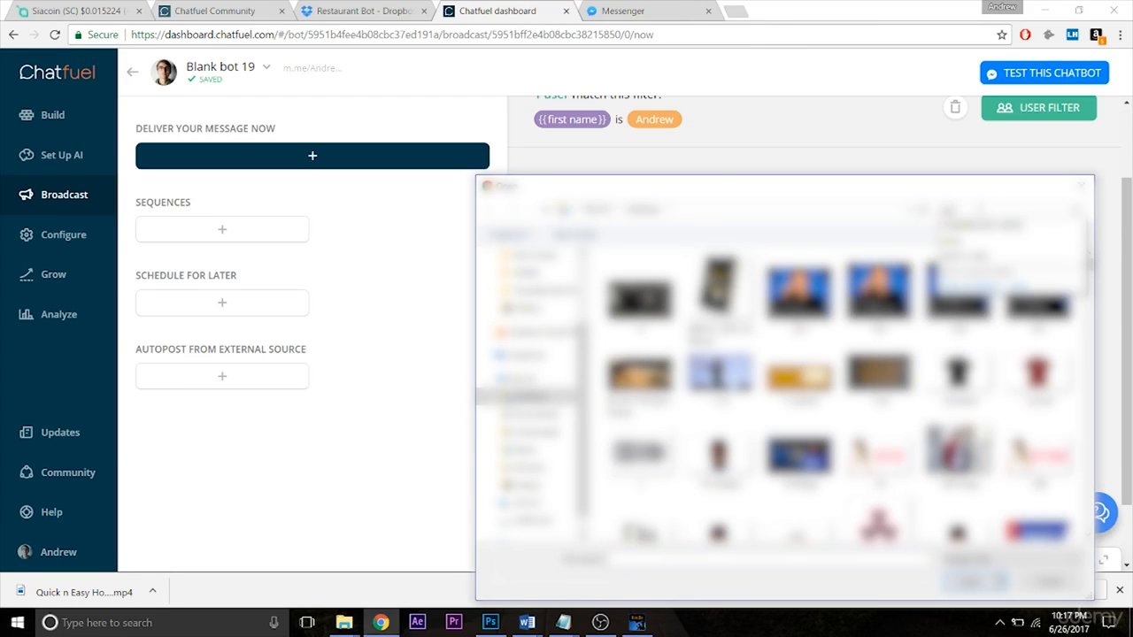
pyautogui.doubleClick(639, 301)
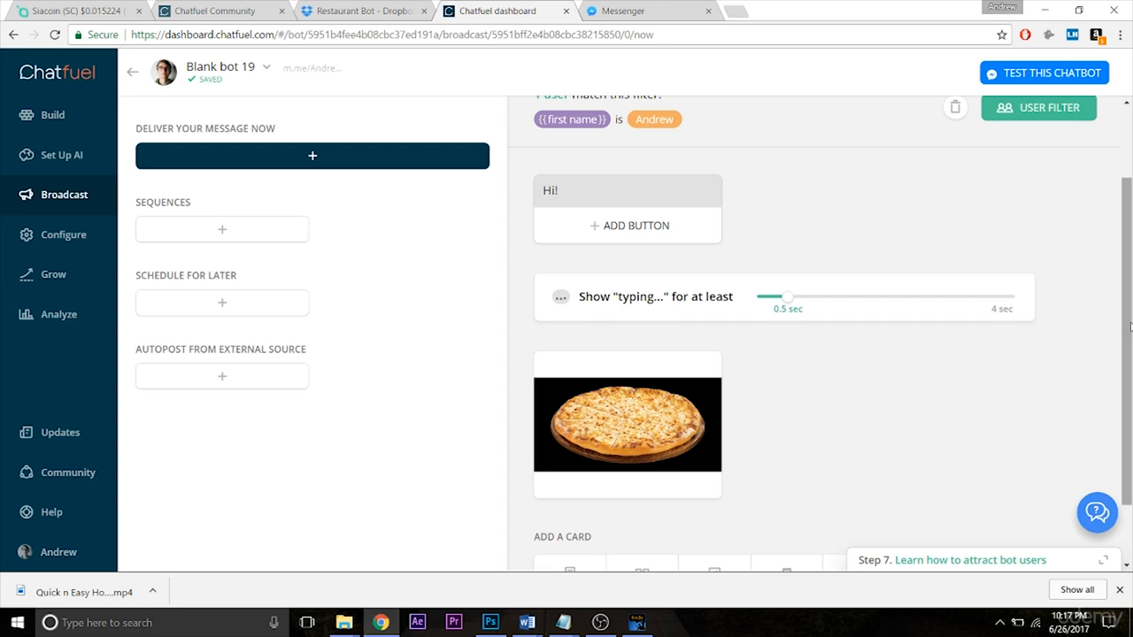
# Step: Send the broadcast to the filtered recipient and switch to Messenger to view the delivered message
pyautogui.moveTo(1131, 327); pyautogui.dragTo(1130, 290)
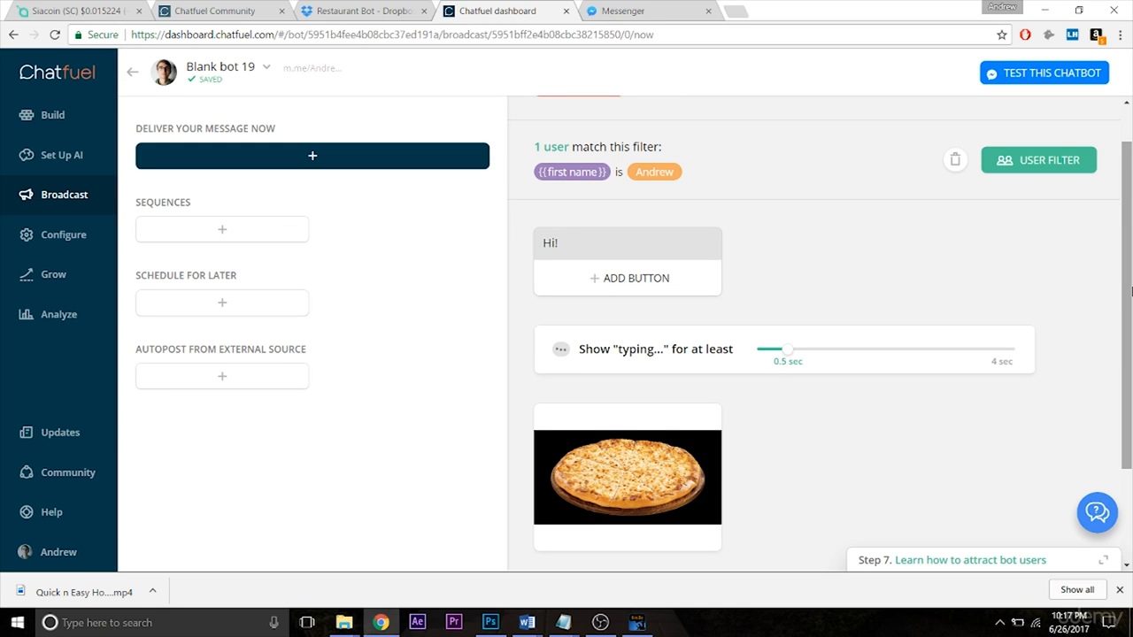
pyautogui.moveTo(1131, 290); pyautogui.dragTo(1129, 310)
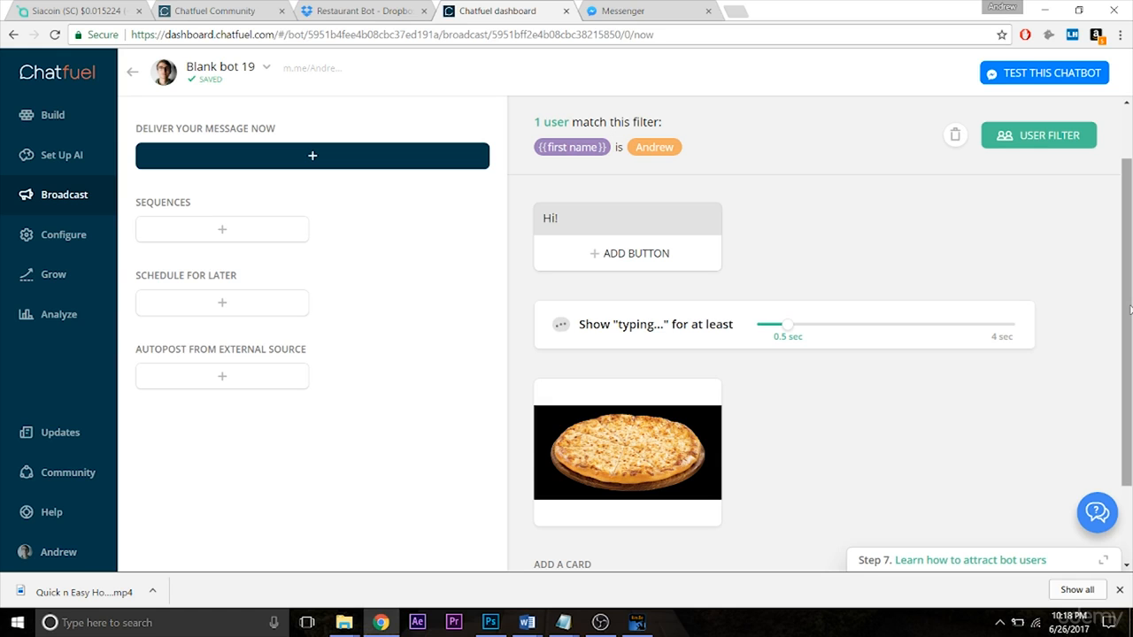
pyautogui.moveTo(1130, 310); pyautogui.dragTo(1132, 281)
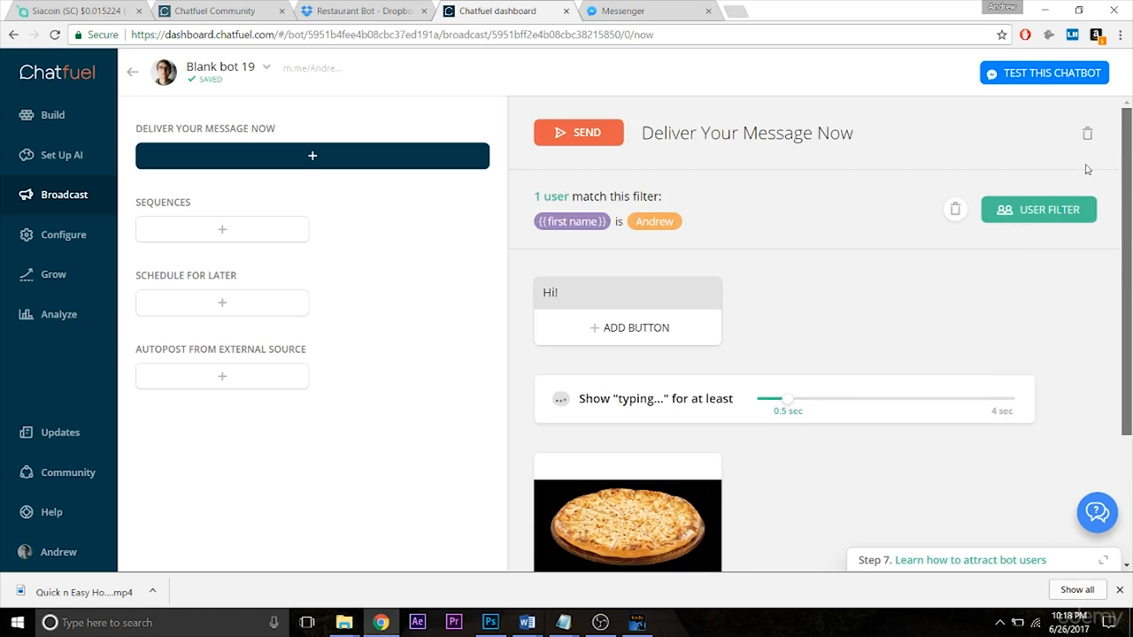
pyautogui.click(607, 132)
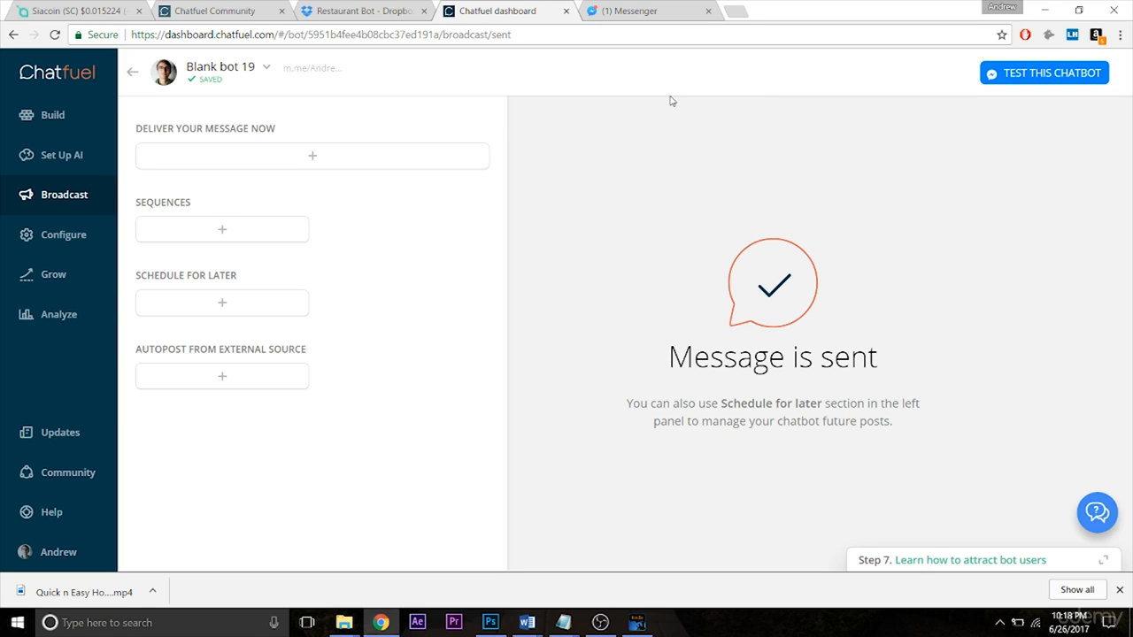
pyautogui.click(668, 11)
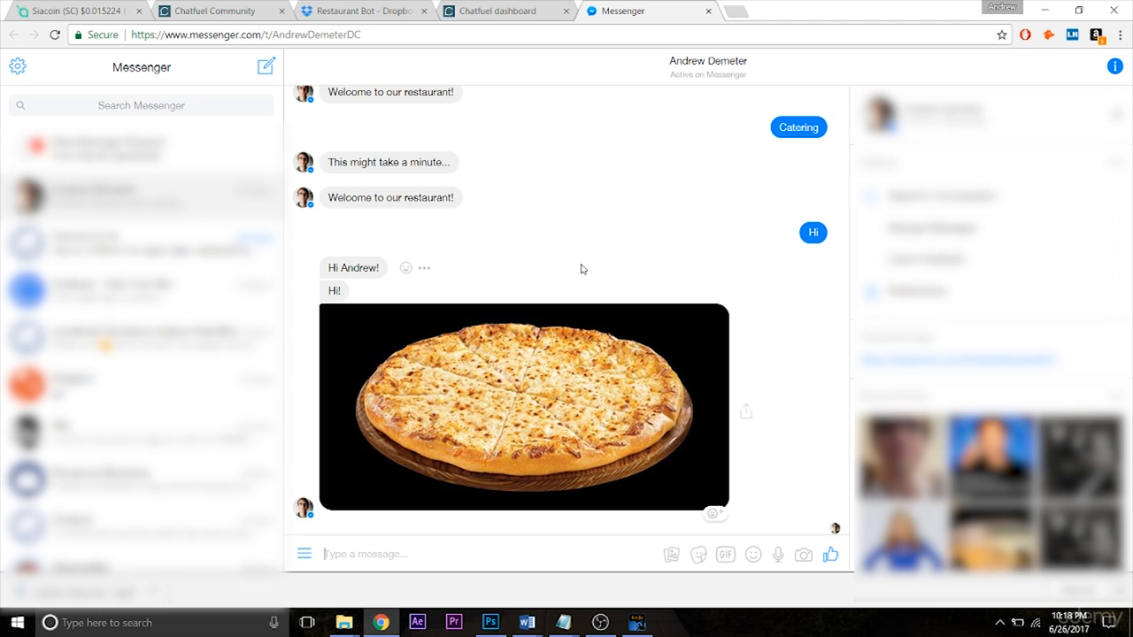
# Step: Return to the Chatfuel dashboard and create a sequence item with a text card reading "We offer catering!"
pyautogui.click(499, 16)
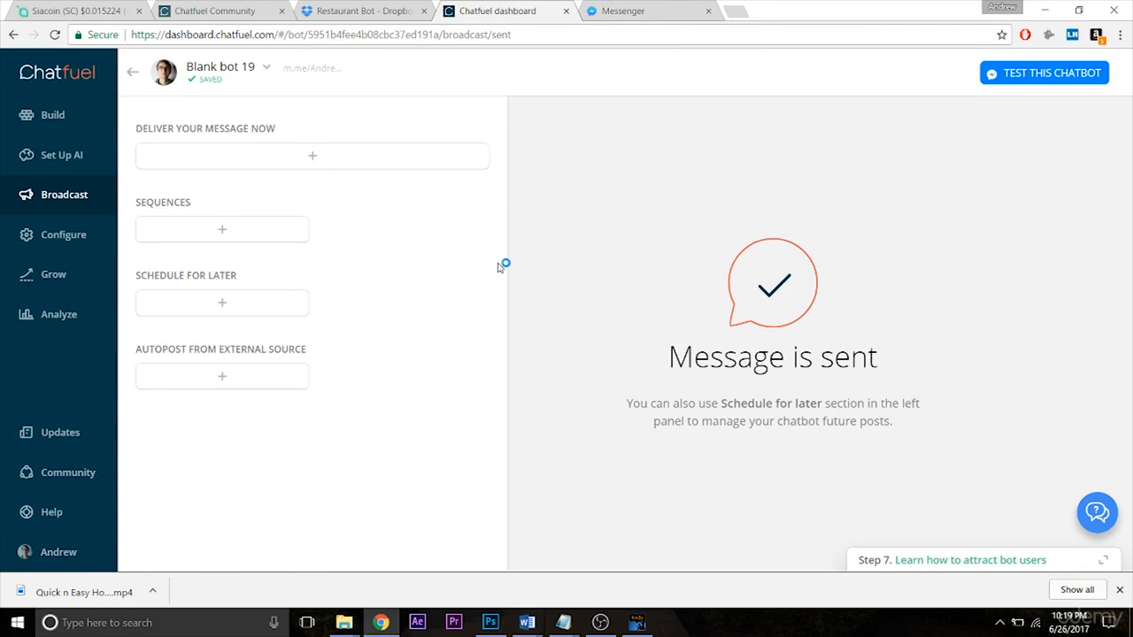
pyautogui.click(274, 237)
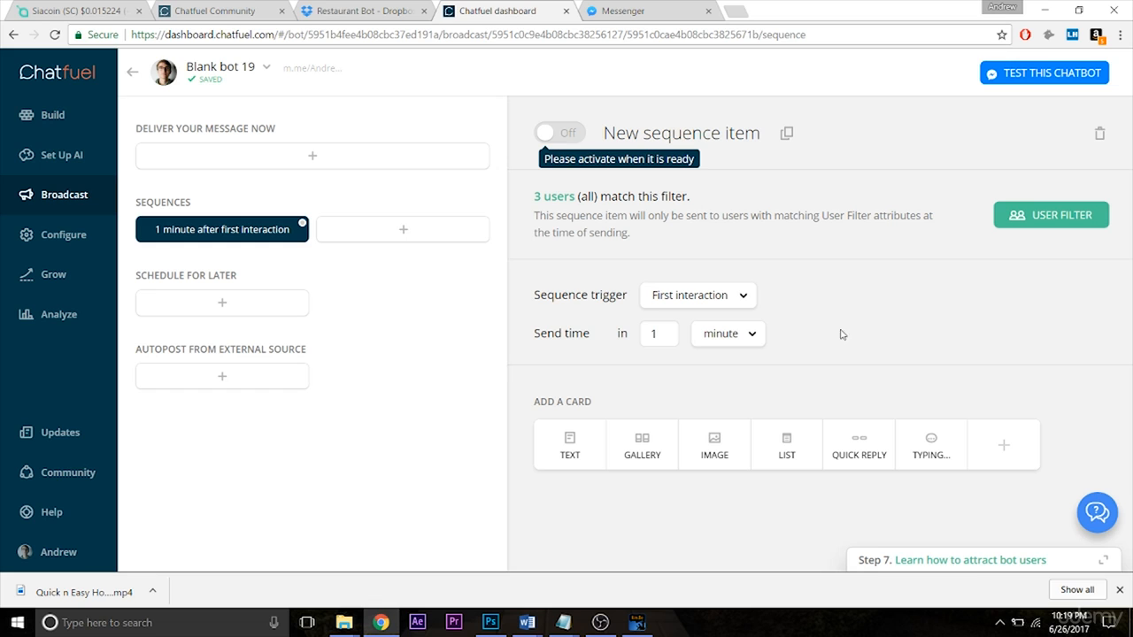
pyautogui.click(570, 443)
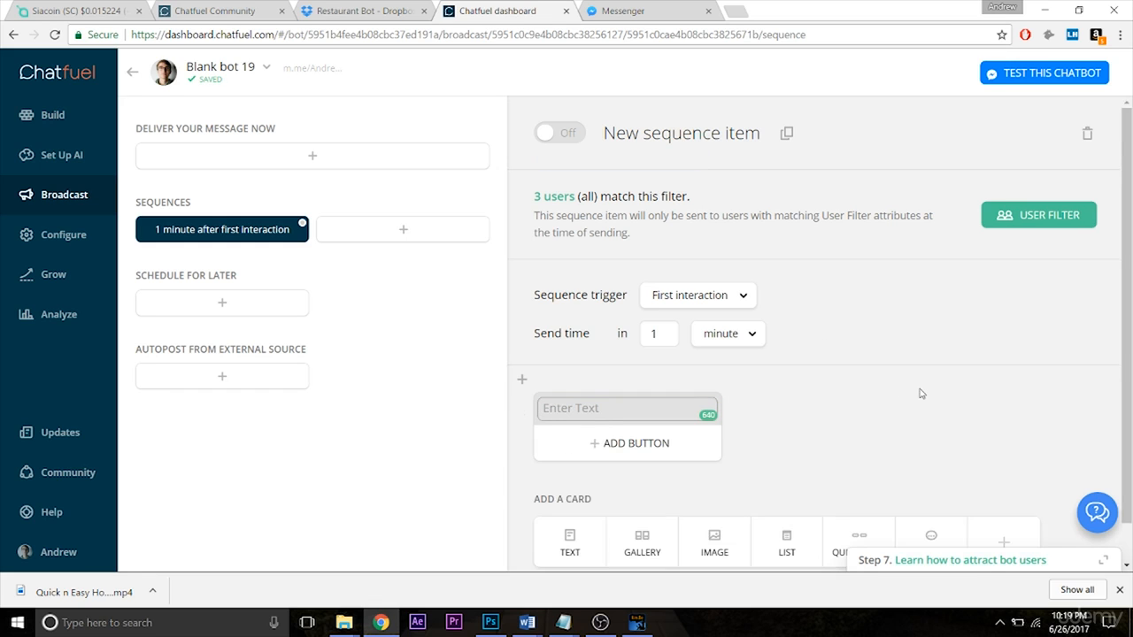
pyautogui.write('Hel')
pyautogui.hotkey('ctrl', 'a')
pyautogui.write('We offer catering!')
pyautogui.click(862, 419)
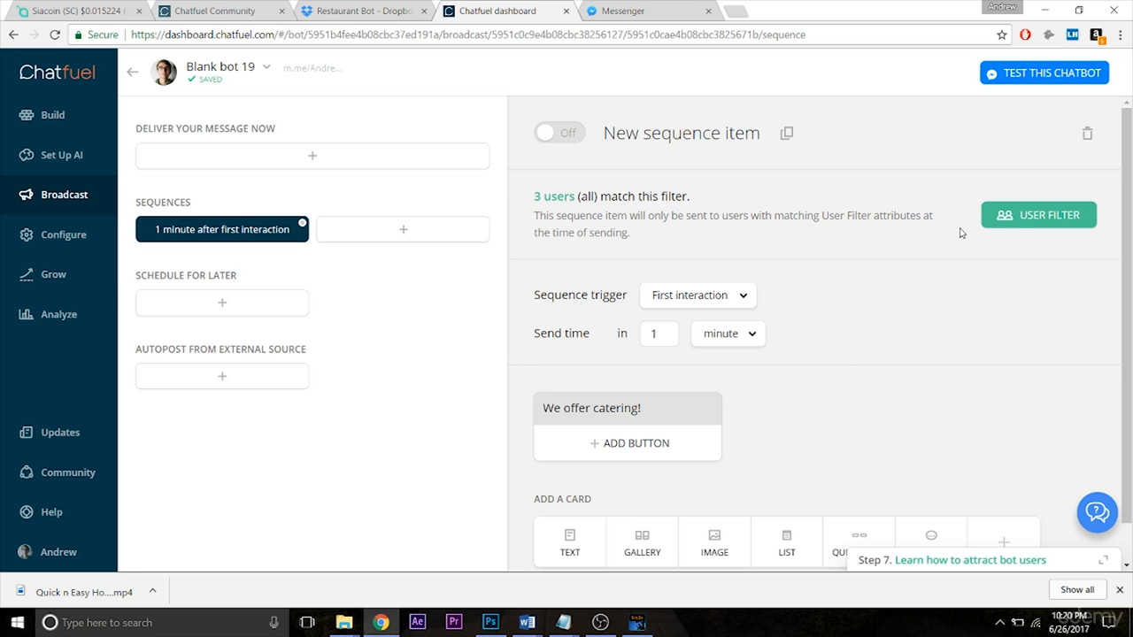
# Step: Examine the attributes offered in the sequence item's user filter and how a second AND condition is added
pyautogui.click(1022, 228)
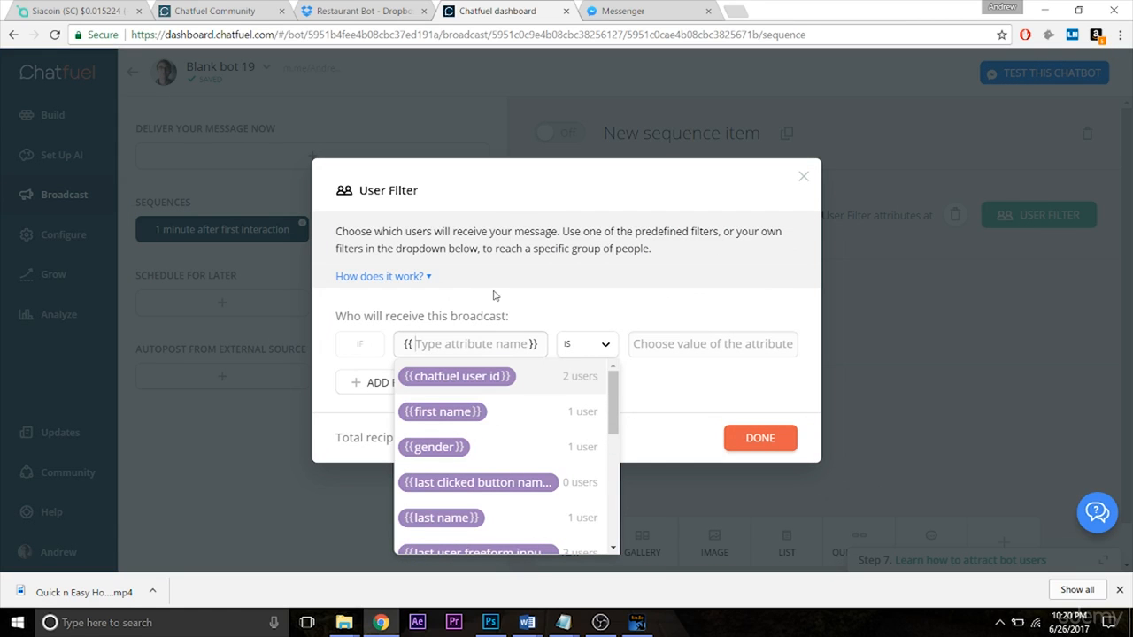
pyautogui.moveTo(619, 383); pyautogui.dragTo(614, 502)
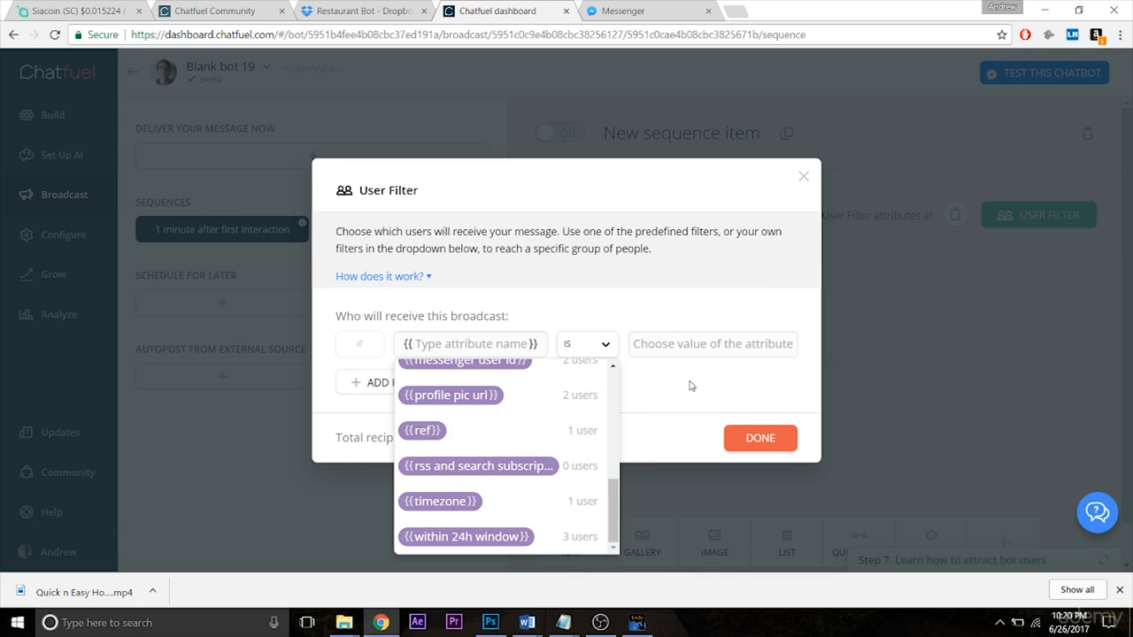
pyautogui.moveTo(613, 501); pyautogui.dragTo(622, 384)
pyautogui.click(668, 383)
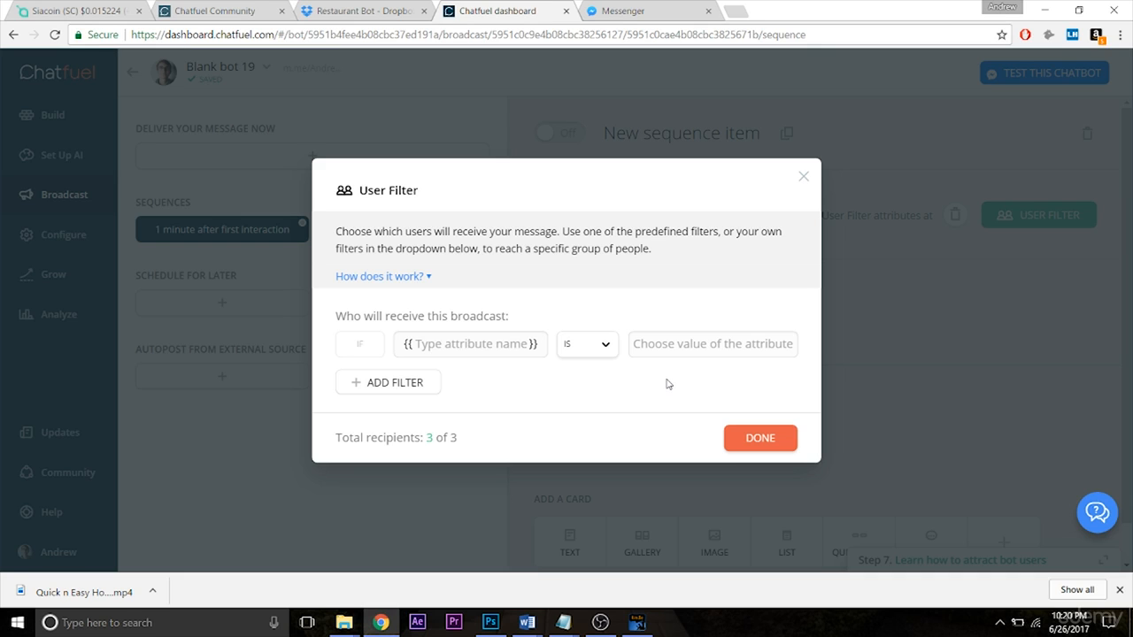
pyautogui.click(470, 346)
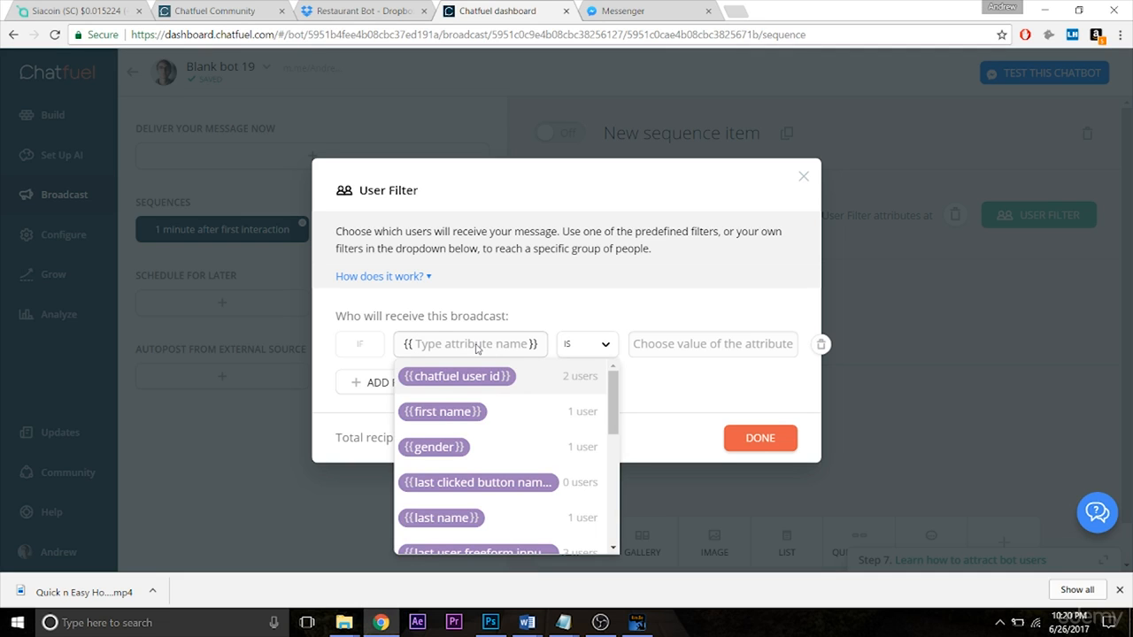
pyautogui.click(659, 386)
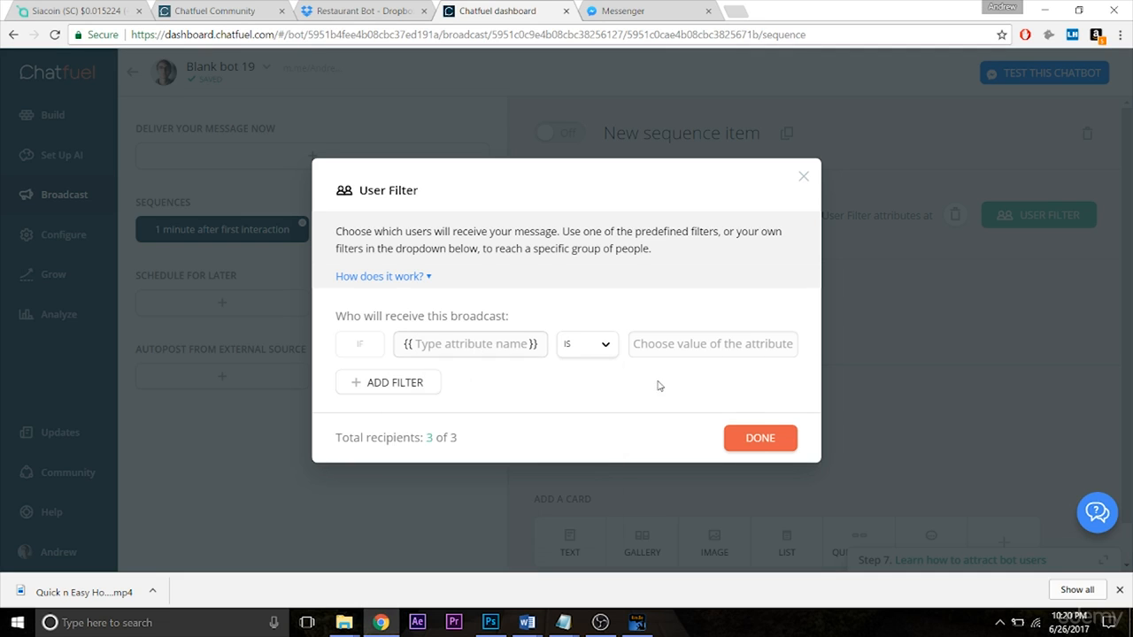
pyautogui.click(416, 382)
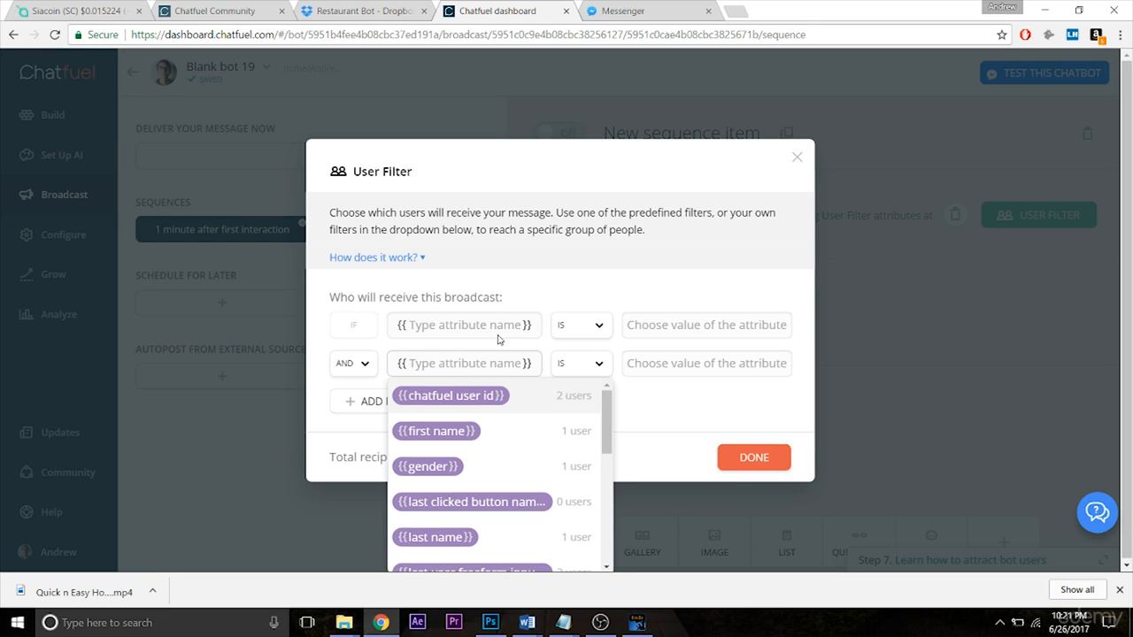
pyautogui.click(553, 255)
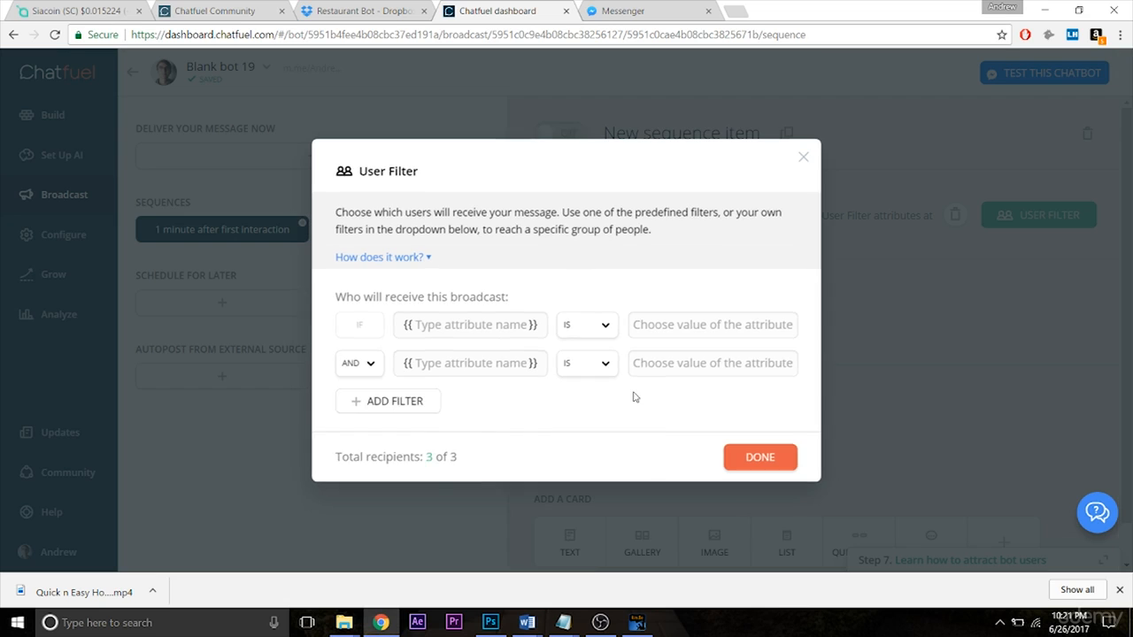
pyautogui.click(729, 458)
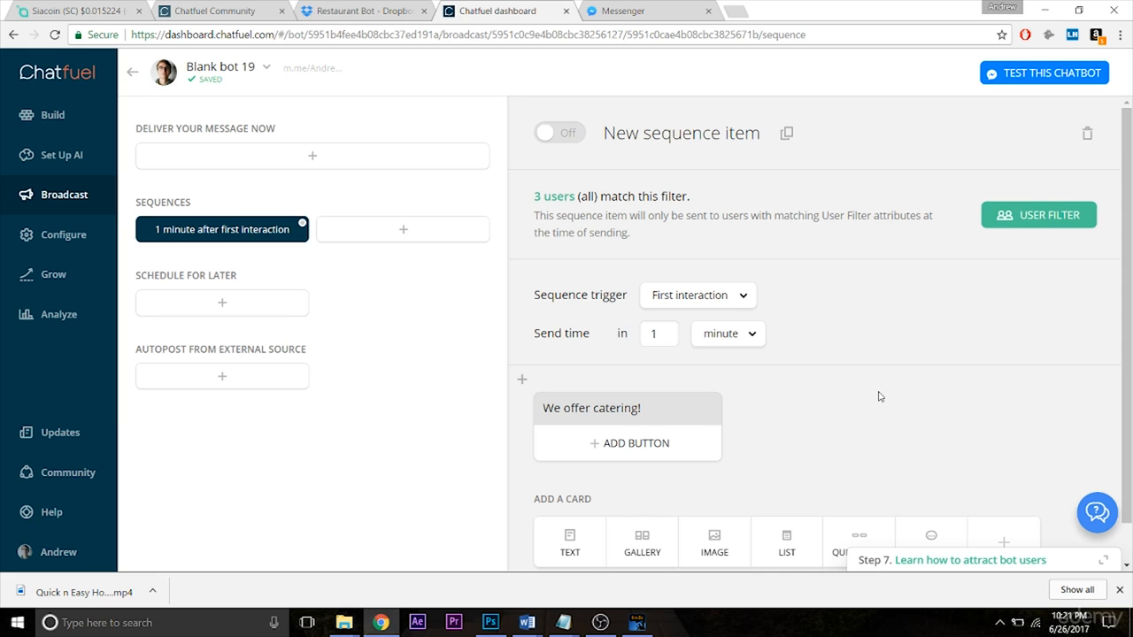
# Step: Create a schedule-for-later broadcast and set its repeat option to Custom
pyautogui.click(204, 304)
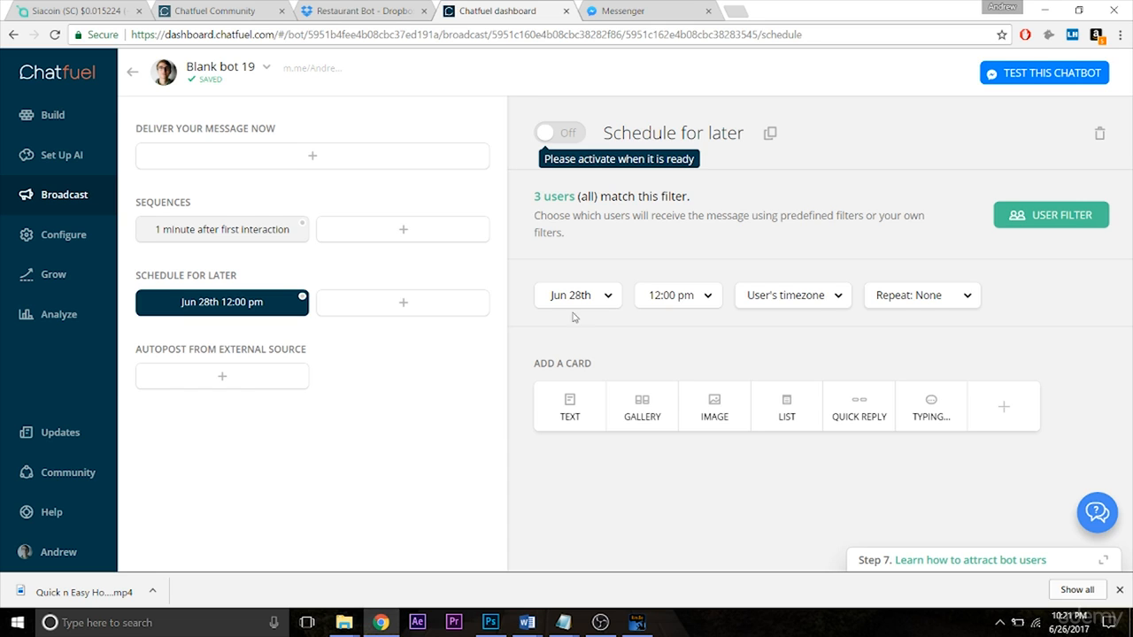
pyautogui.click(902, 297)
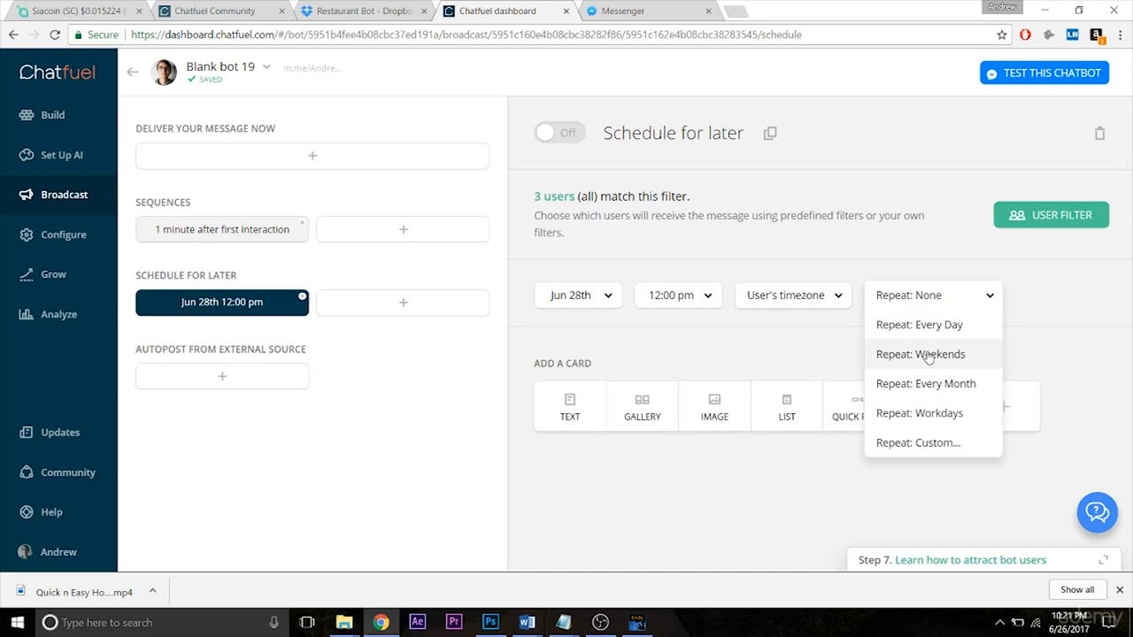
pyautogui.click(925, 413)
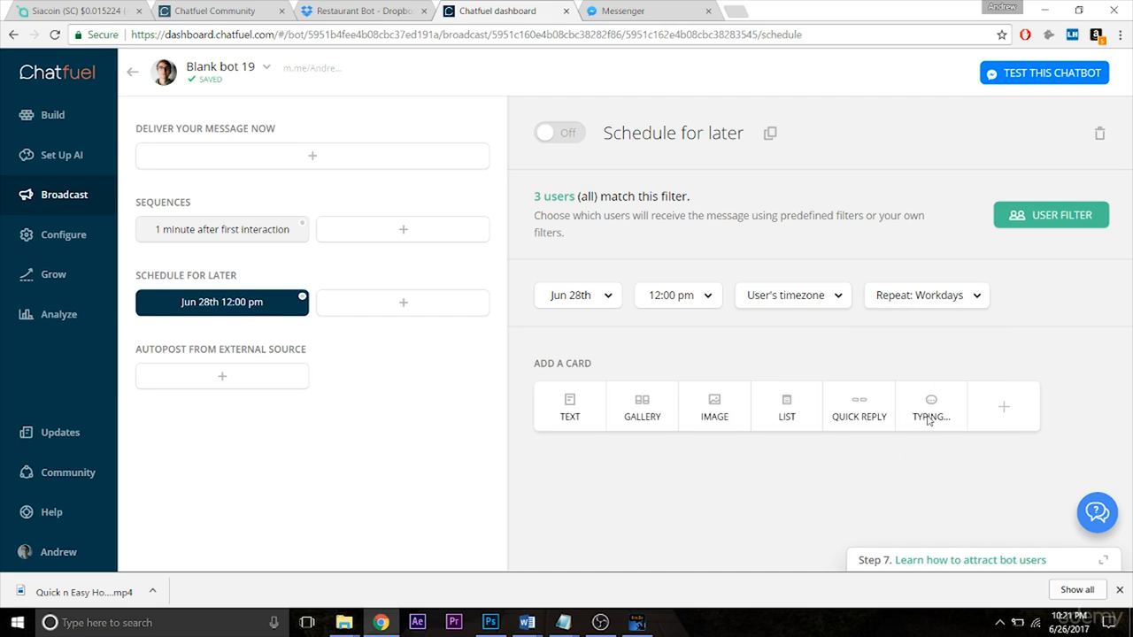
pyautogui.click(919, 294)
pyautogui.click(936, 443)
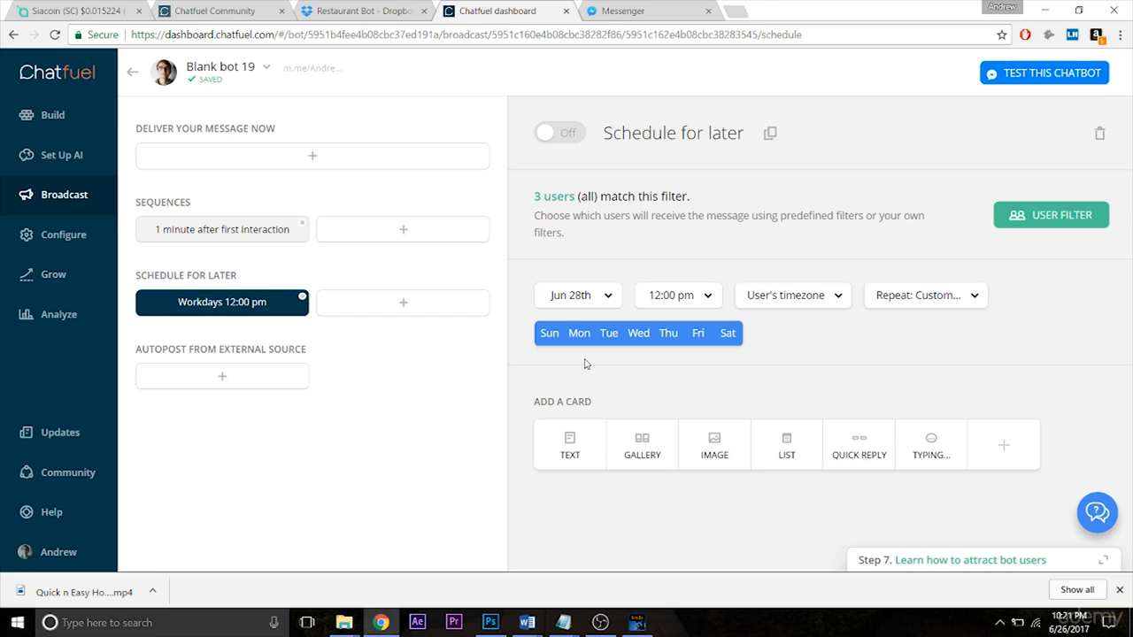
# Step: Deselect every custom repeat day except Monday for the scheduled broadcast
pyautogui.click(548, 336)
pyautogui.click(616, 338)
pyautogui.click(638, 338)
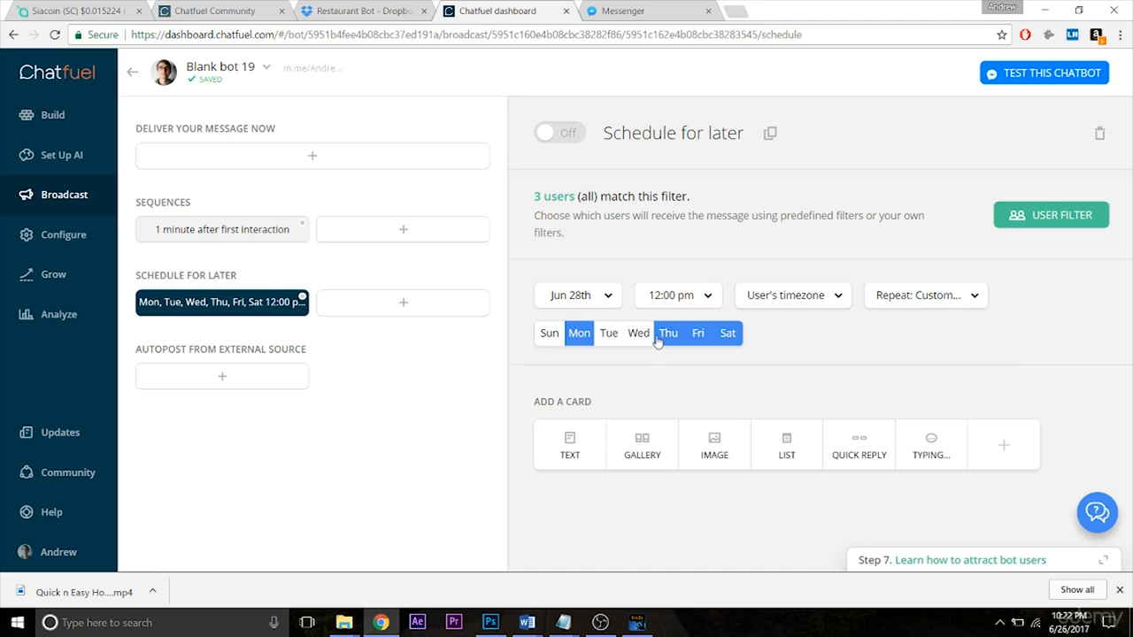
pyautogui.click(668, 338)
pyautogui.click(698, 338)
pyautogui.click(727, 338)
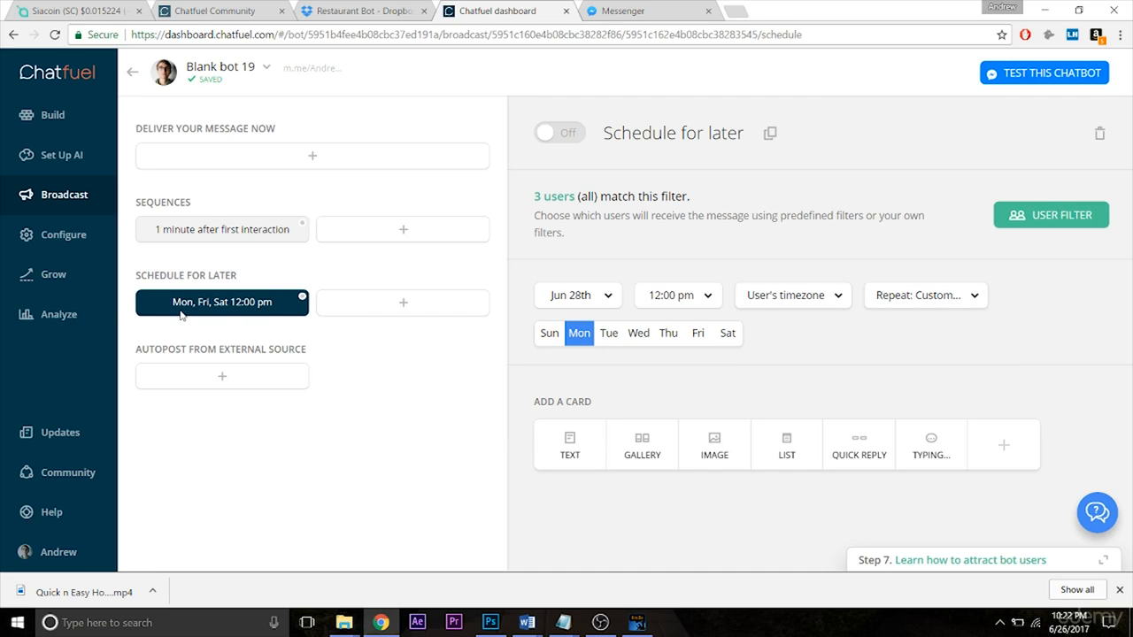
# Step: Add a text card reading "50% off all pizzas! Today only!" to the scheduled broadcast and view the available send times
pyautogui.click(568, 449)
pyautogui.write('50% ')
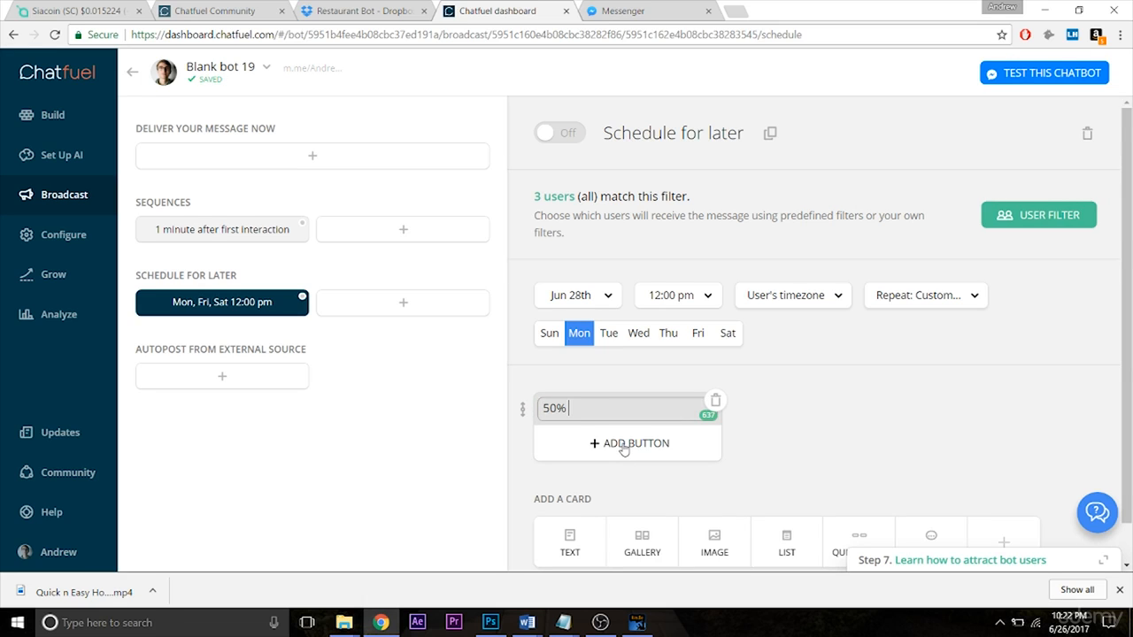
pyautogui.write('off all pizzas! Today only!')
pyautogui.click(885, 428)
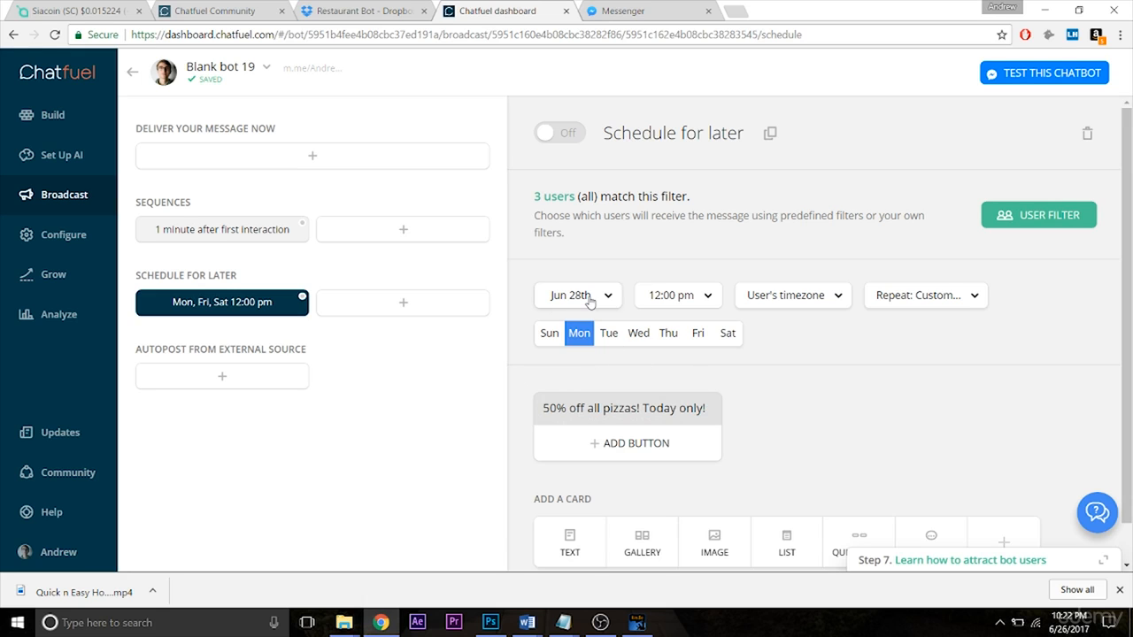
pyautogui.click(686, 313)
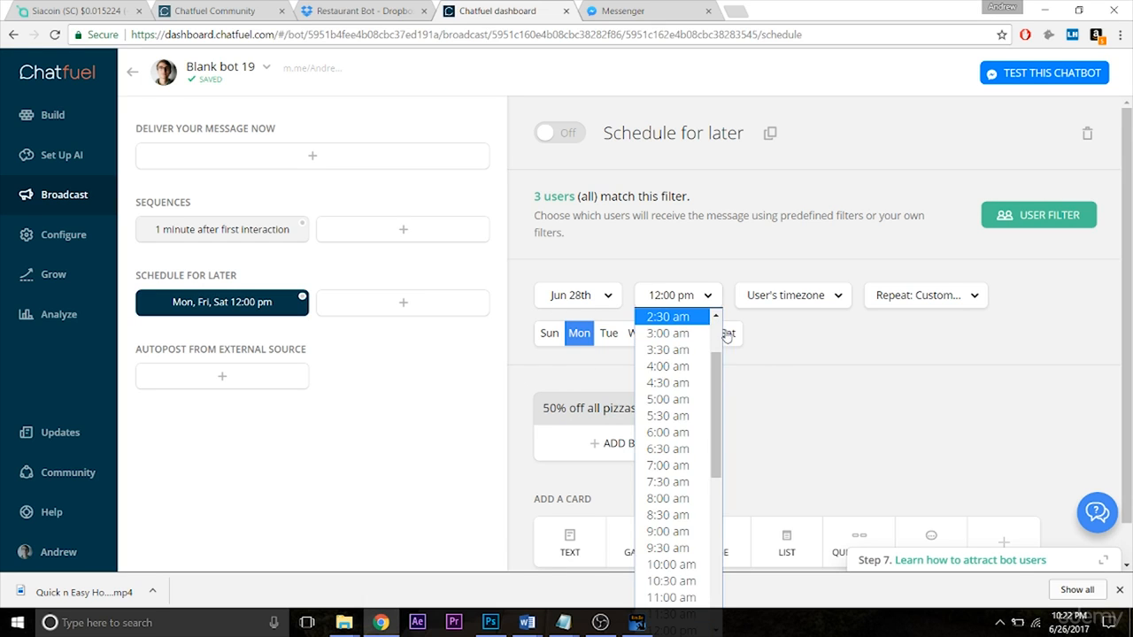
pyautogui.click(797, 412)
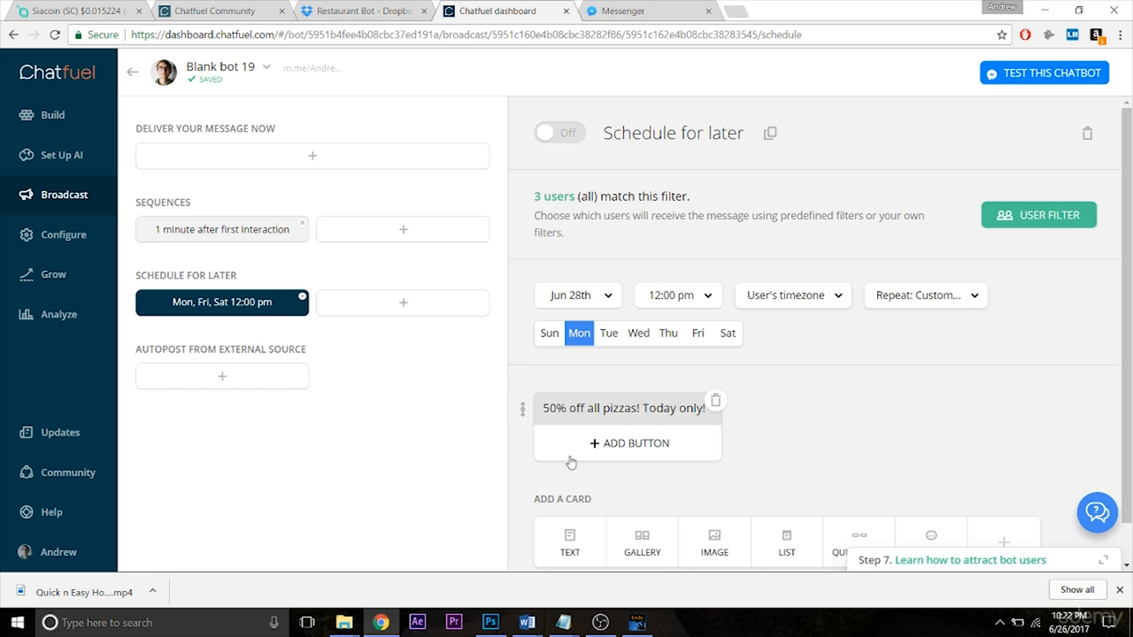
# Step: Create an autopost item from an external source and return to the scheduled broadcast
pyautogui.click(247, 385)
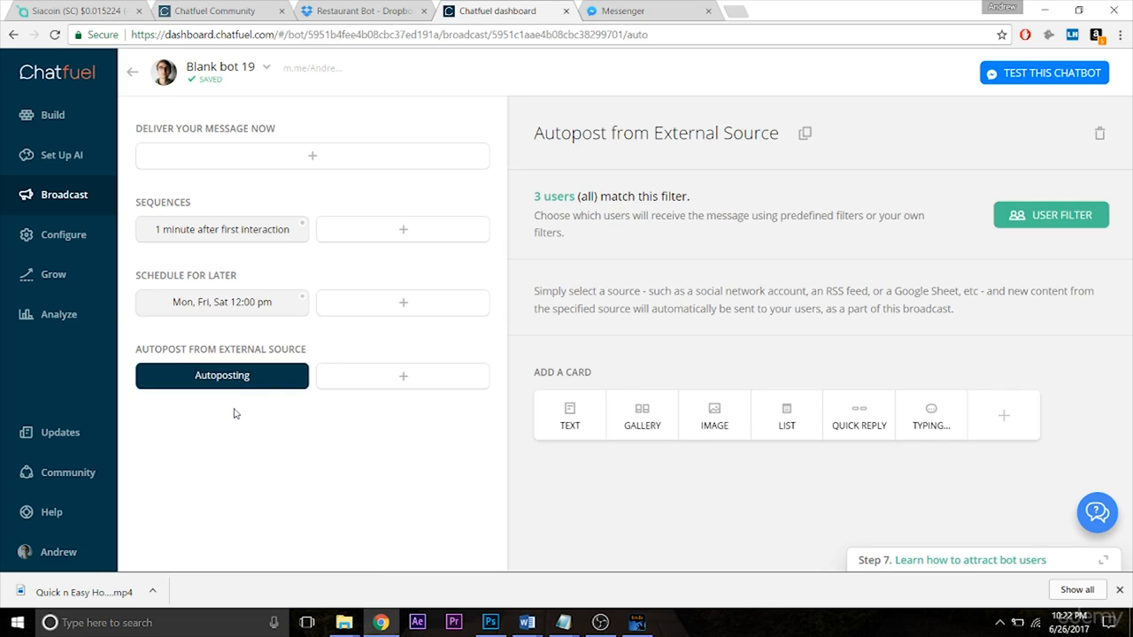
pyautogui.click(244, 309)
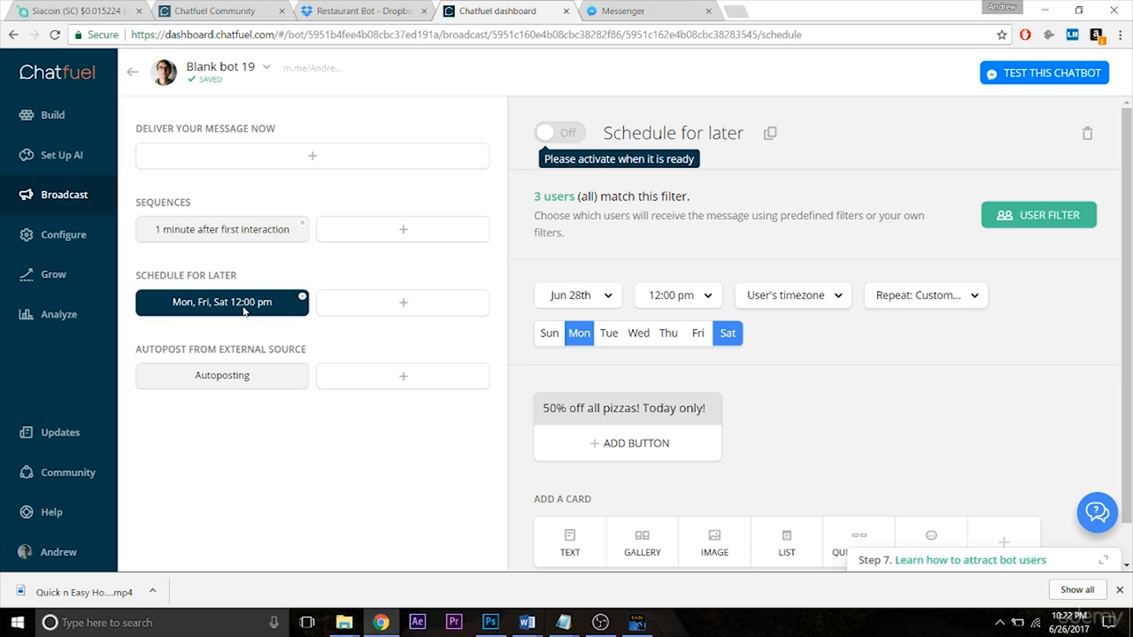